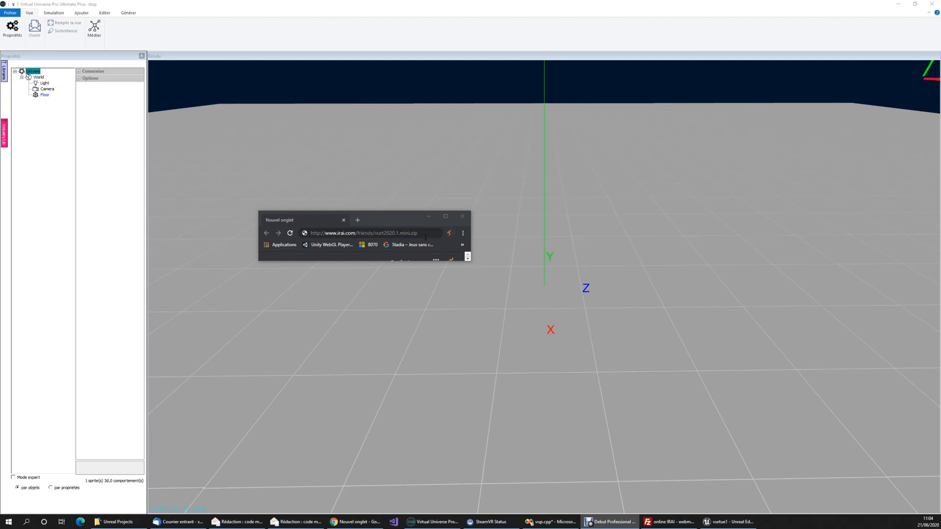
Switch to Unreal Editor and check its version information.
{"action": "left_click", "coordinate": [716, 524]}
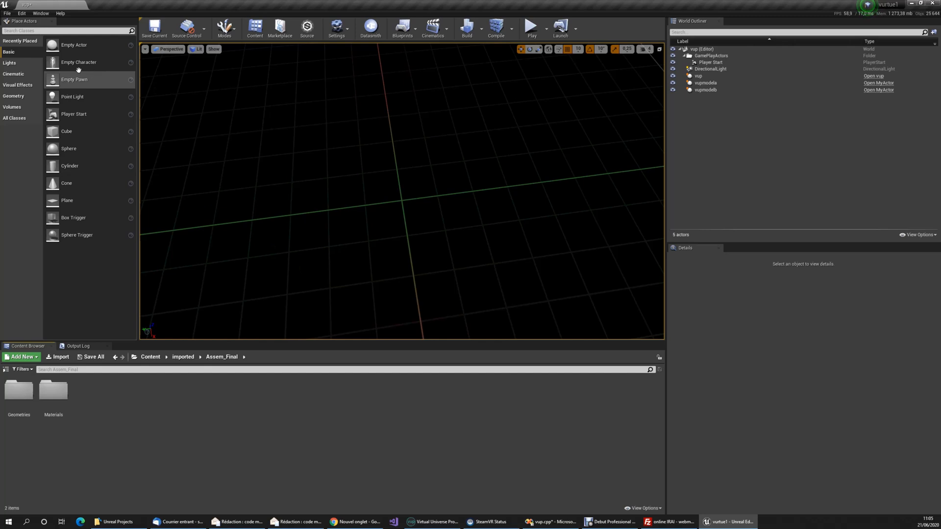
{"action": "left_click", "coordinate": [8, 14]}
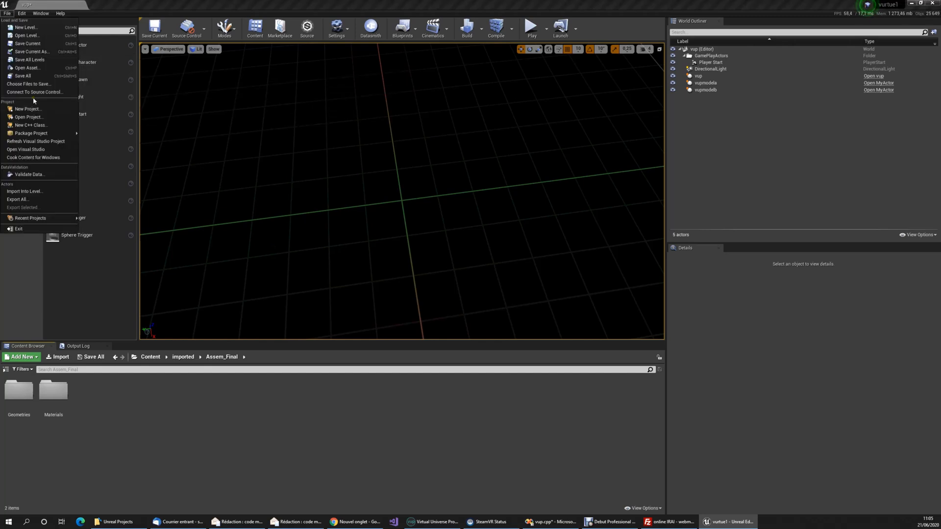
{"action": "left_click", "coordinate": [60, 13]}
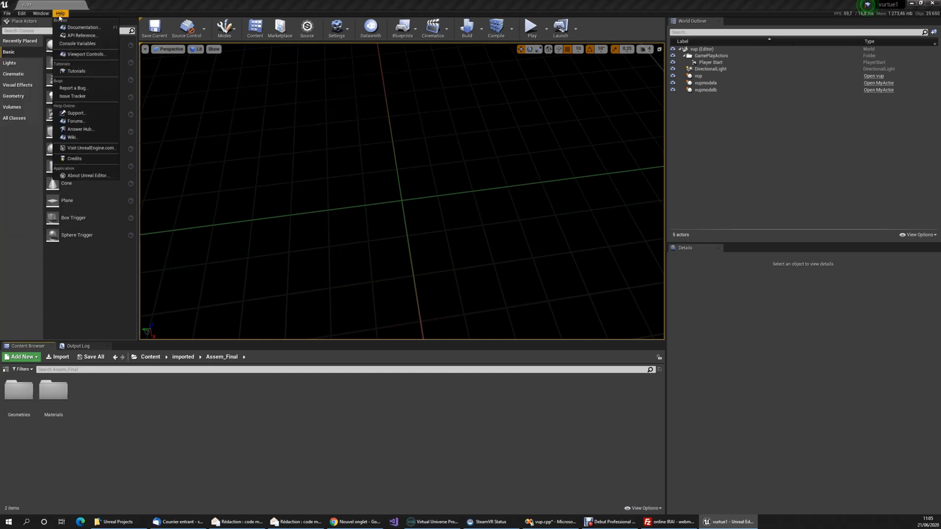
{"action": "left_click", "coordinate": [89, 175]}
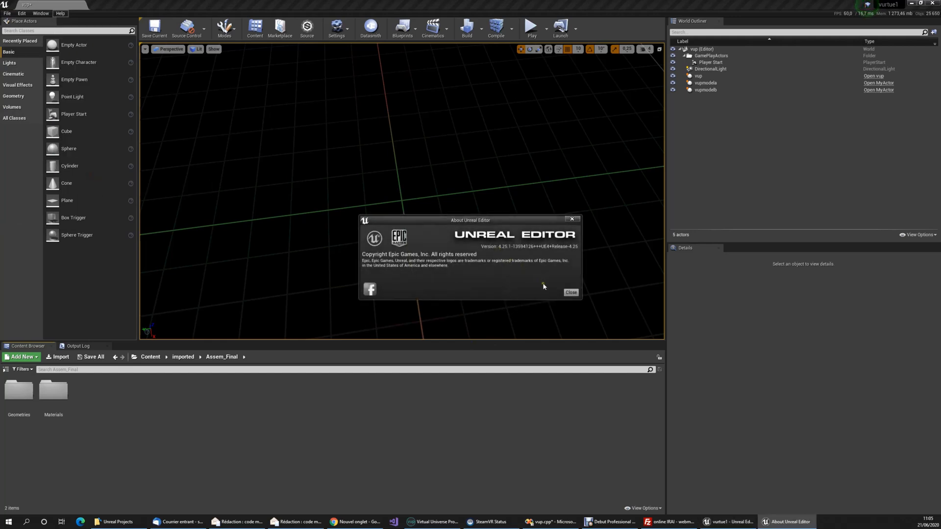
{"action": "left_click", "coordinate": [570, 292]}
Switch to Virtual Universe Pro and check its version information.
{"action": "left_click", "coordinate": [449, 522]}
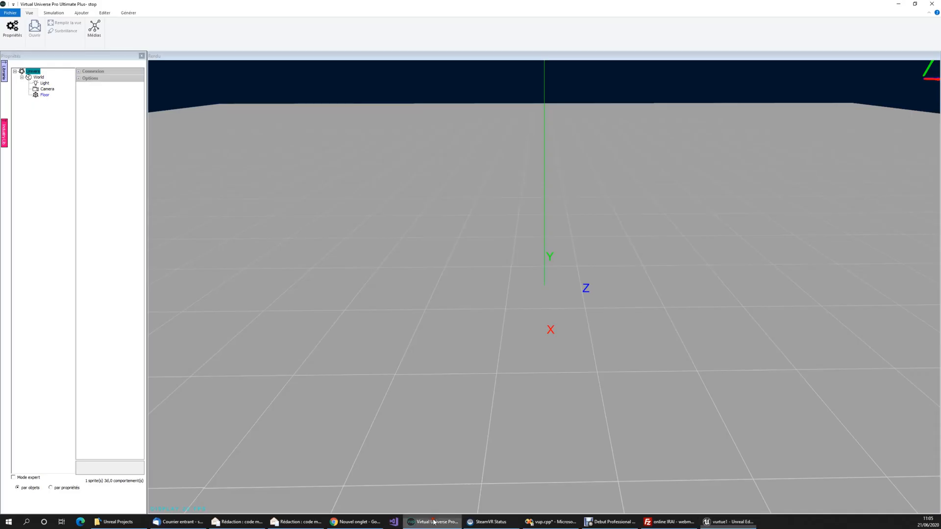
{"action": "left_click", "coordinate": [10, 13]}
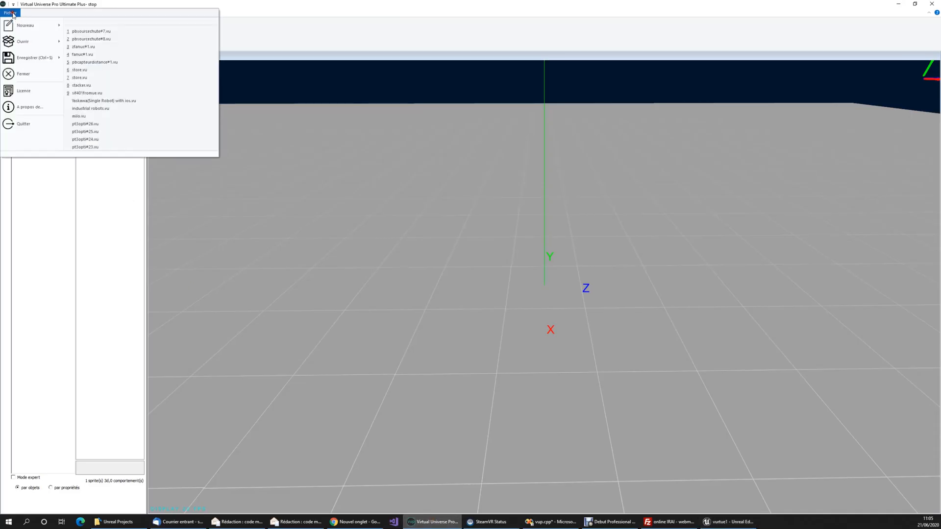
{"action": "left_click", "coordinate": [21, 111]}
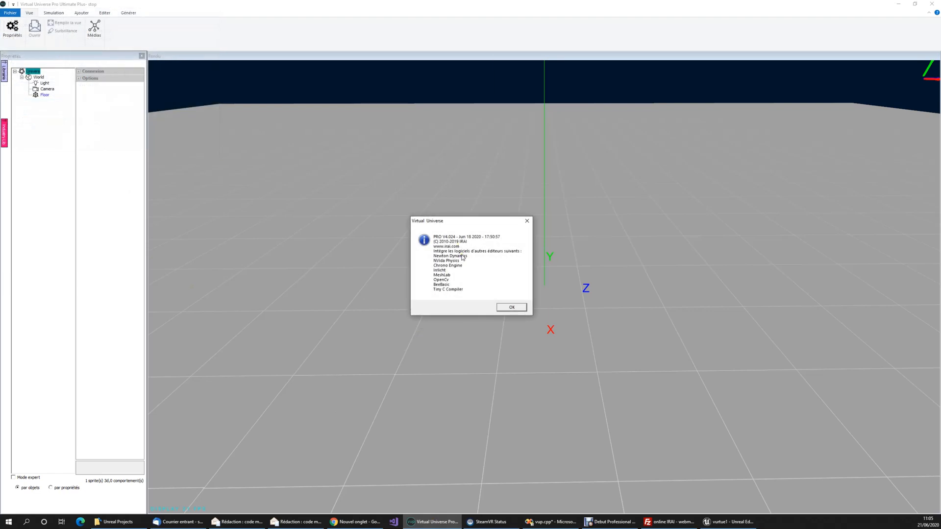
{"action": "left_click", "coordinate": [512, 307]}
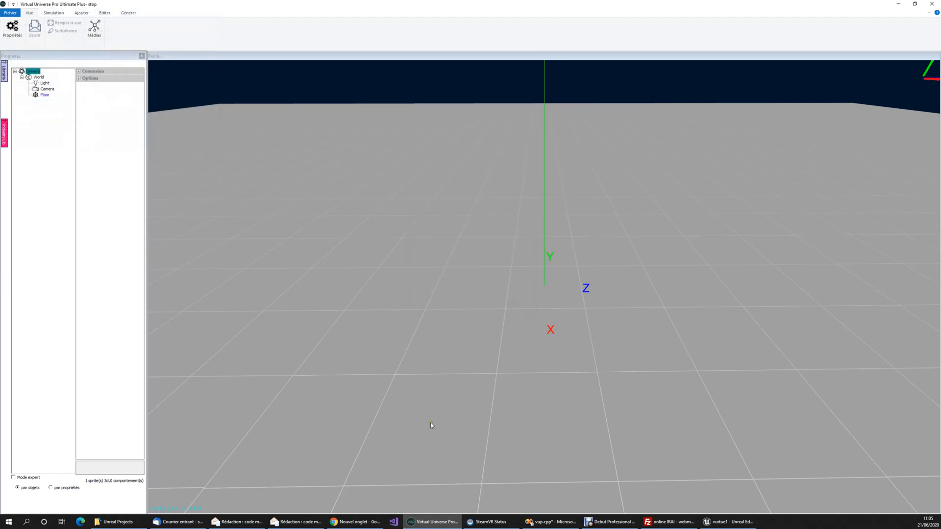
Switch to Unreal Editor and choose the SolidWorks assembly Assem_Final.SLDASM for a Datasmith import.
{"action": "left_click", "coordinate": [741, 521]}
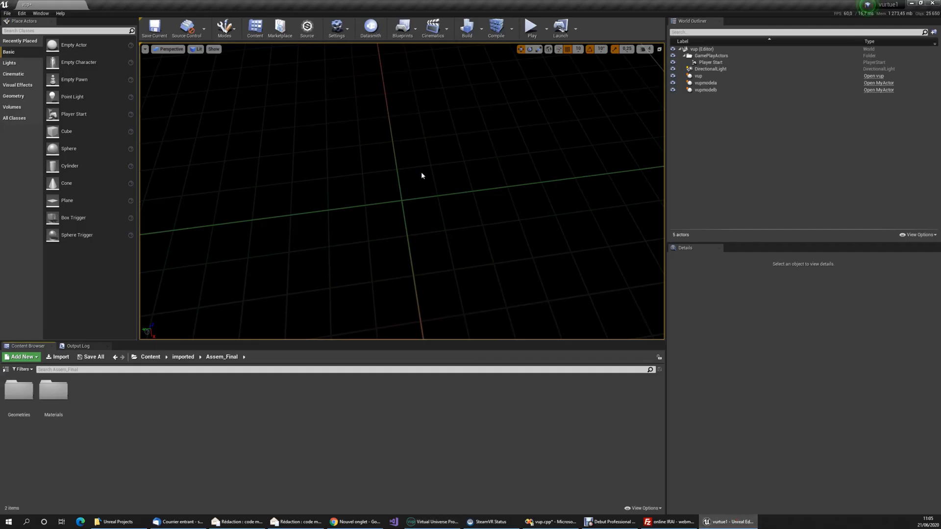
{"action": "left_click", "coordinate": [370, 26]}
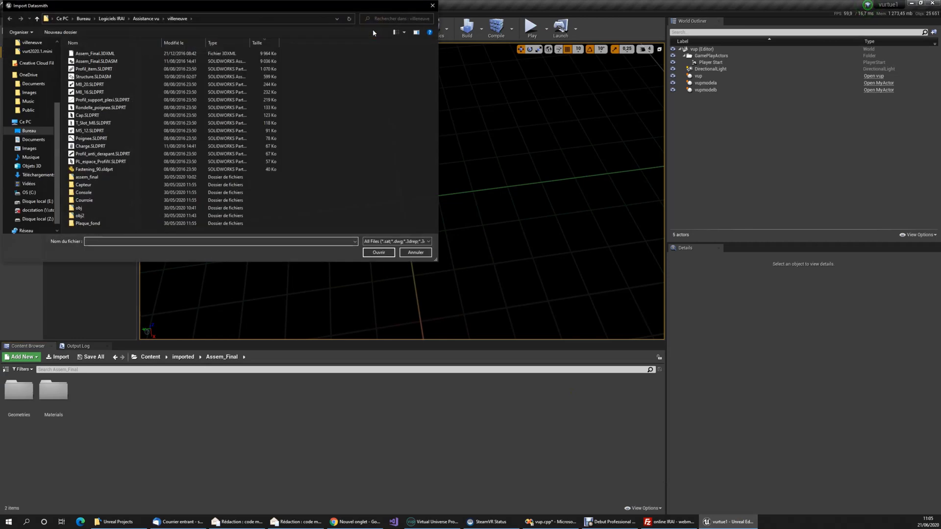
{"action": "left_click", "coordinate": [96, 61]}
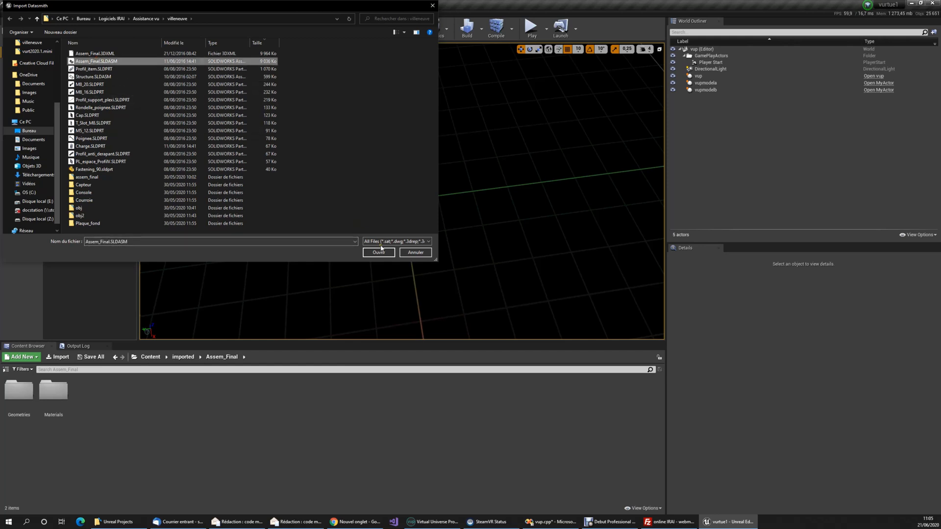
{"action": "left_click", "coordinate": [379, 253]}
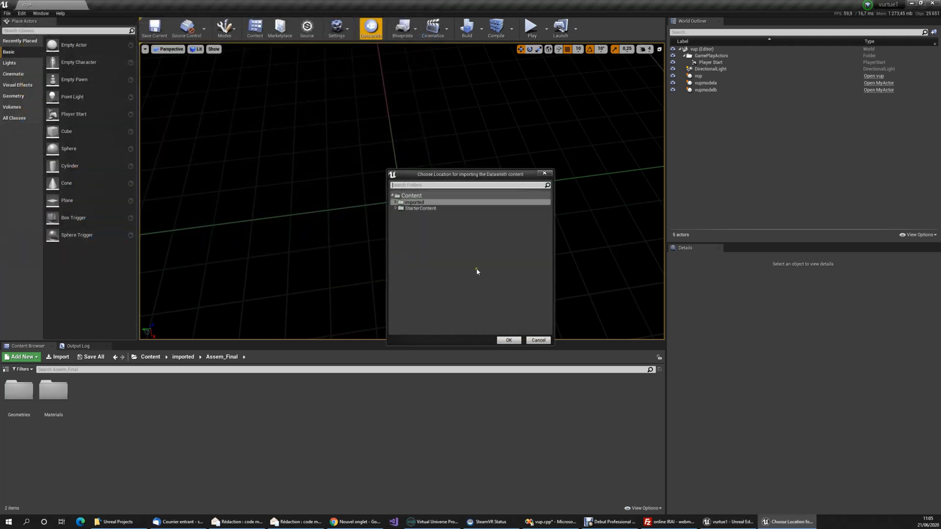
Create a folder named test under Content as the destination and import the assembly's geometry, materials and textures.
{"action": "left_click", "coordinate": [411, 196]}
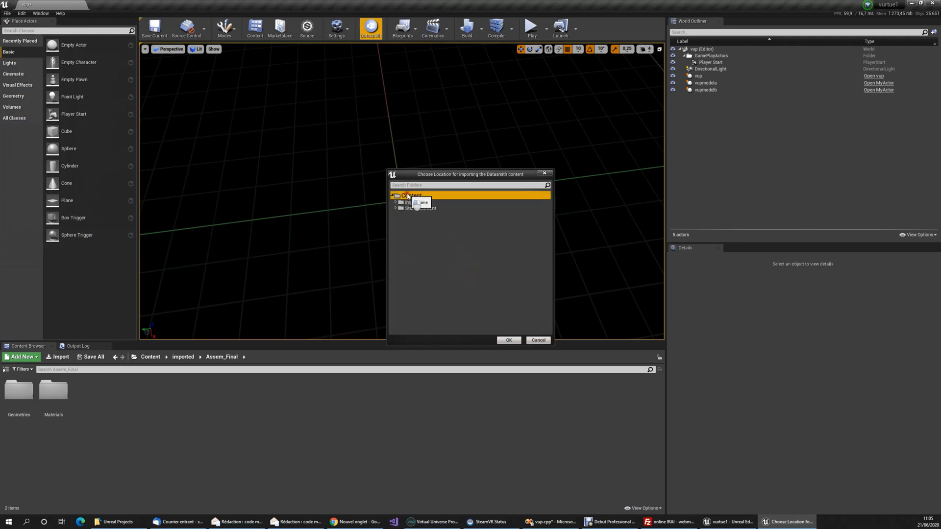
{"action": "right_click", "coordinate": [416, 196]}
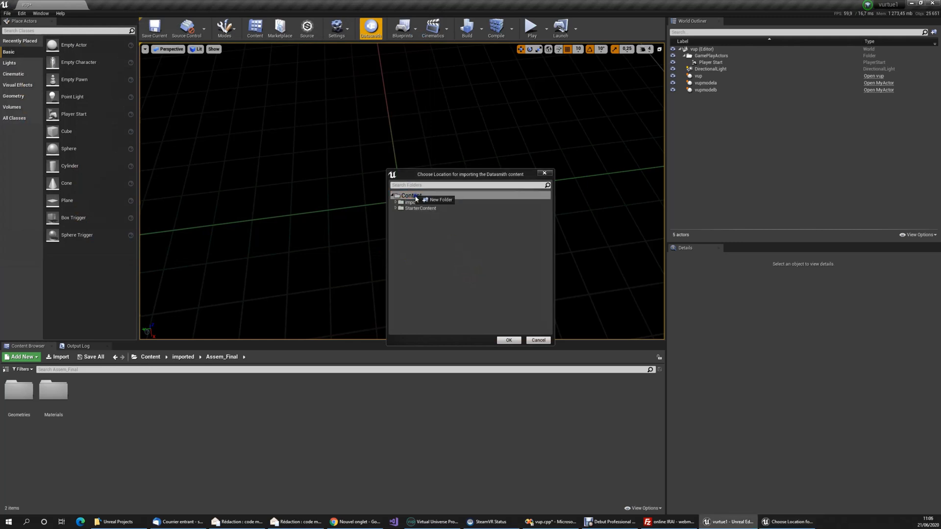
{"action": "left_click", "coordinate": [418, 199]}
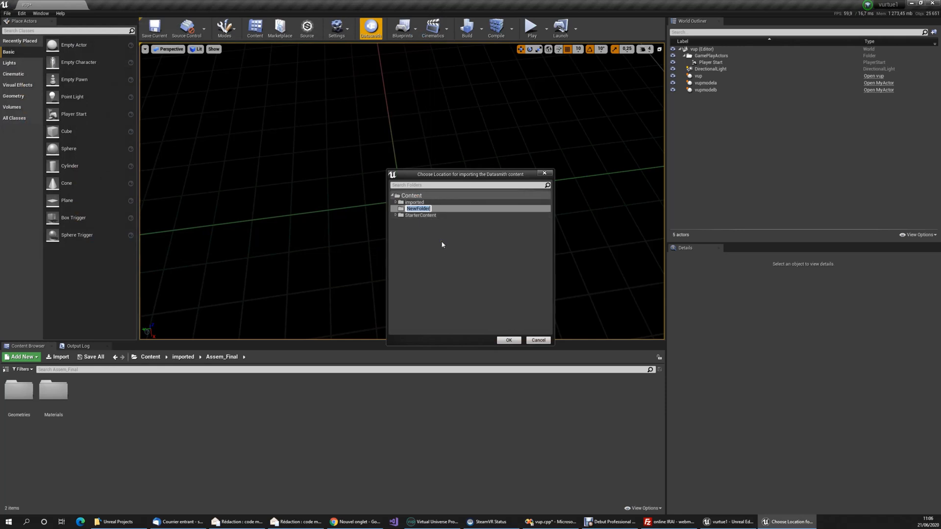
{"action": "type", "text": "test"}
{"action": "key", "text": "Return"}
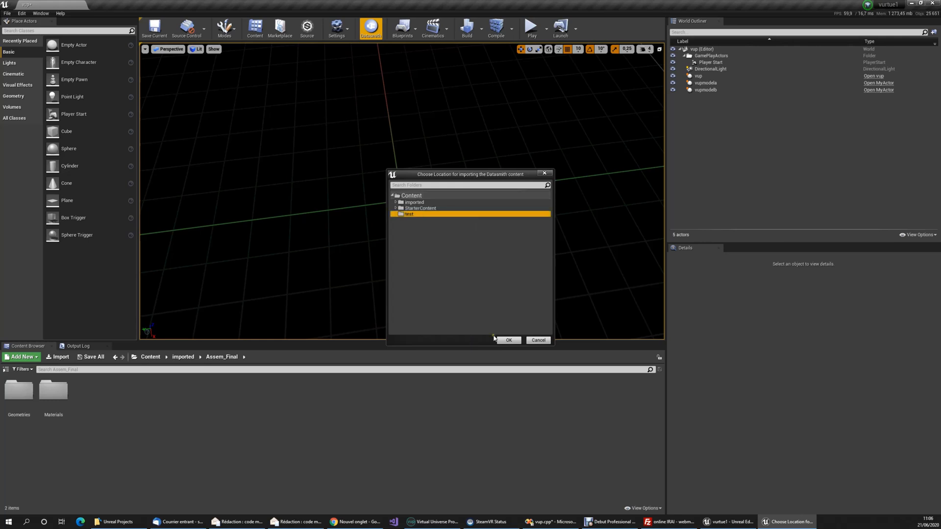
{"action": "left_click", "coordinate": [512, 343]}
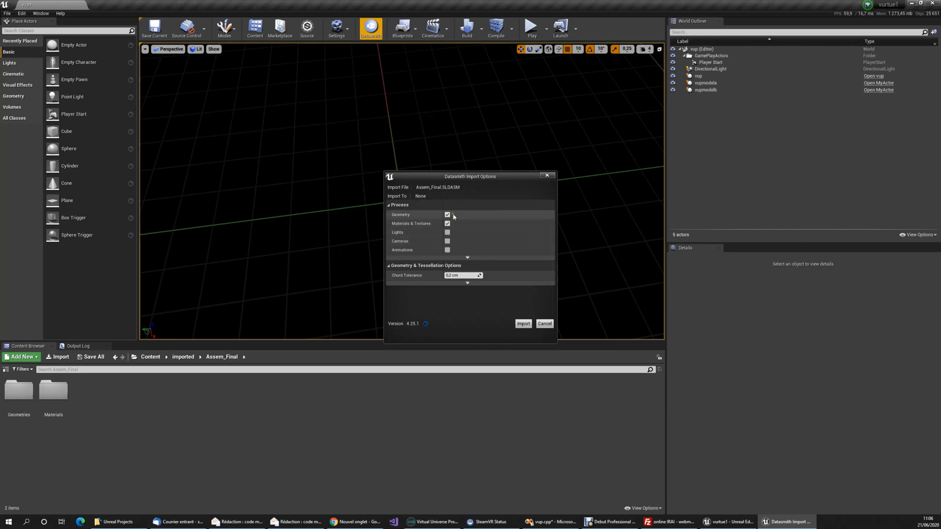
{"action": "left_click", "coordinate": [522, 324]}
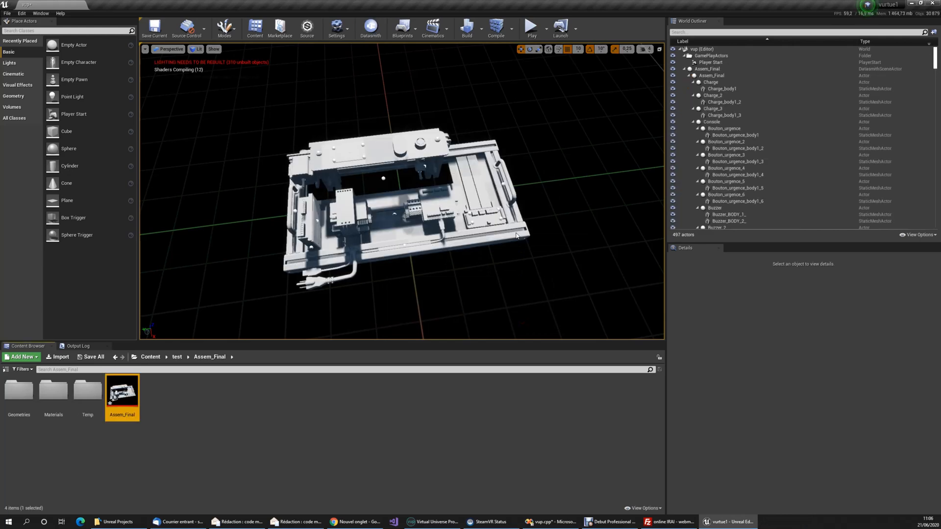
Collapse the imported Assem_Final actor in the scene hierarchy and rename it tobeexportedtovup.
{"action": "middle_click_drag", "start_coordinate": [460, 279], "coordinate": [470, 301]}
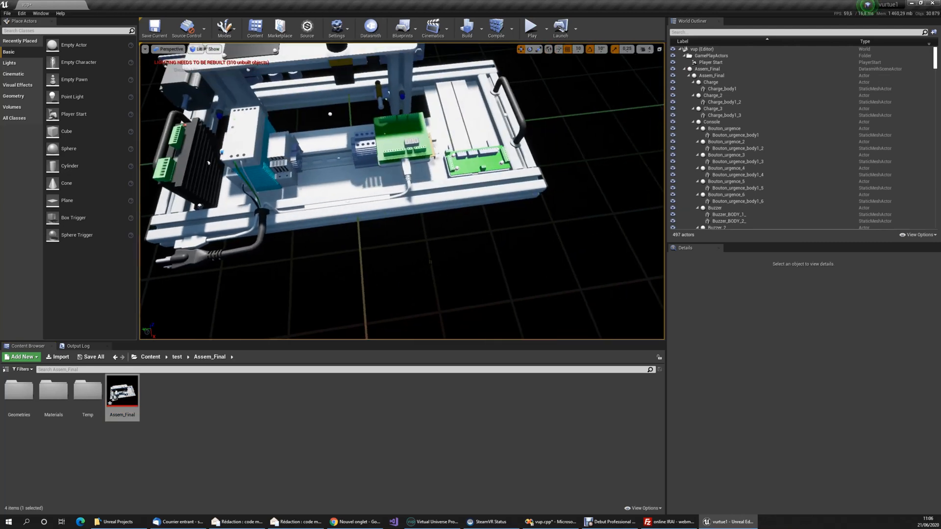
{"action": "scroll", "coordinate": [430, 261], "scroll_direction": "down", "scroll_amount": 5}
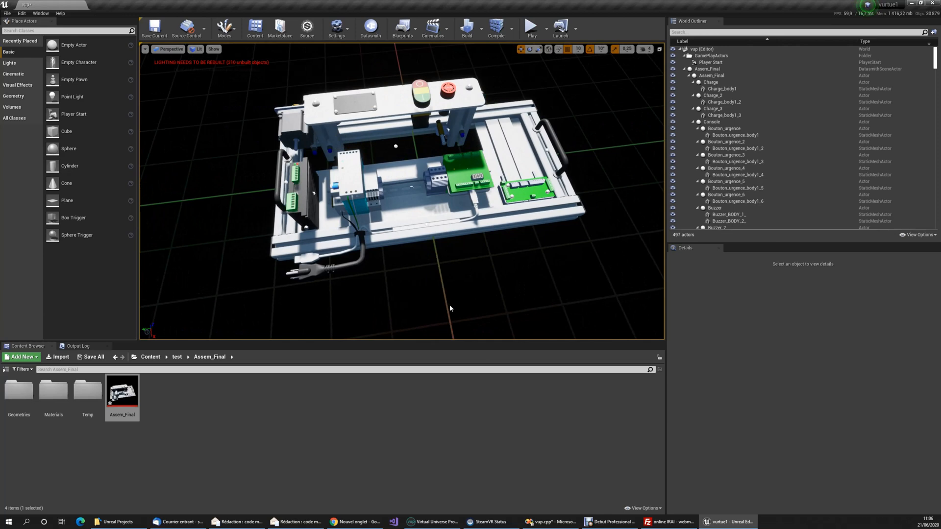
{"action": "left_click", "coordinate": [685, 69]}
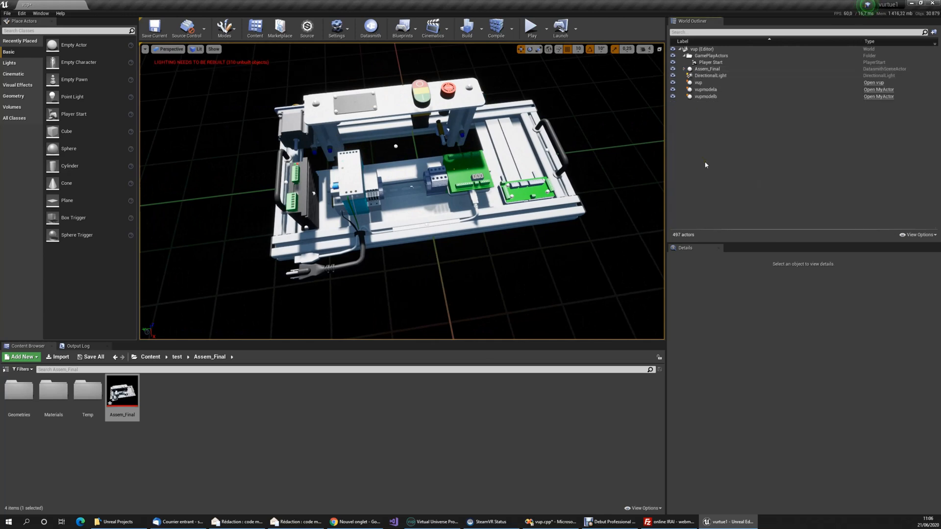
{"action": "left_click", "coordinate": [712, 71]}
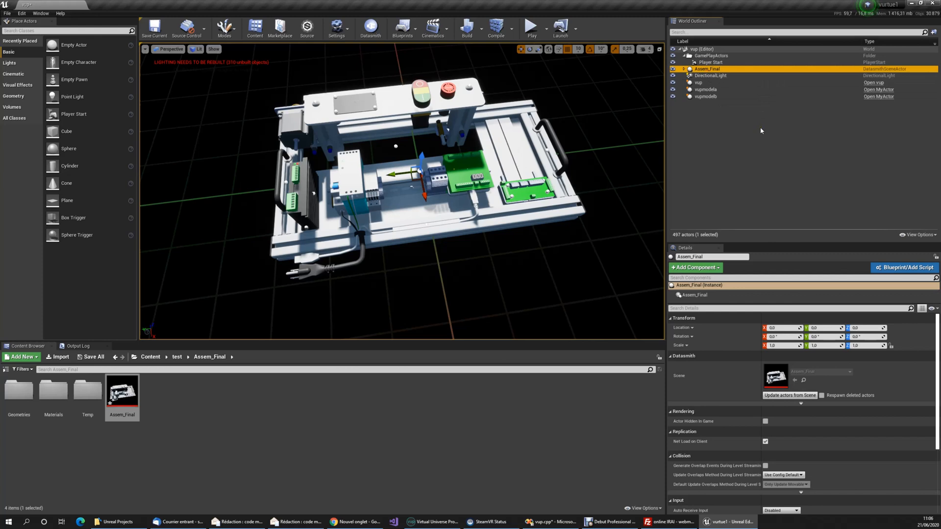
{"action": "left_click", "coordinate": [705, 72]}
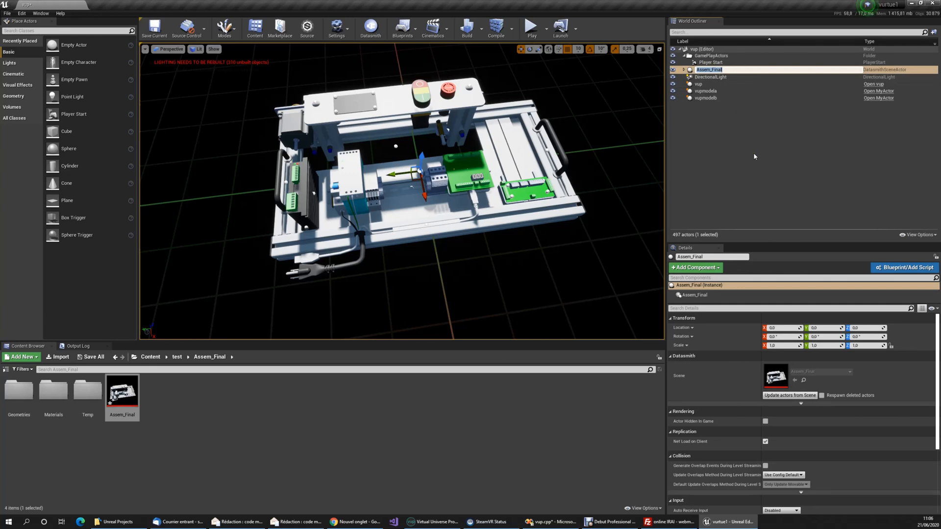
{"action": "type", "text": "tobeexportedtovup"}
{"action": "key", "text": "Return"}
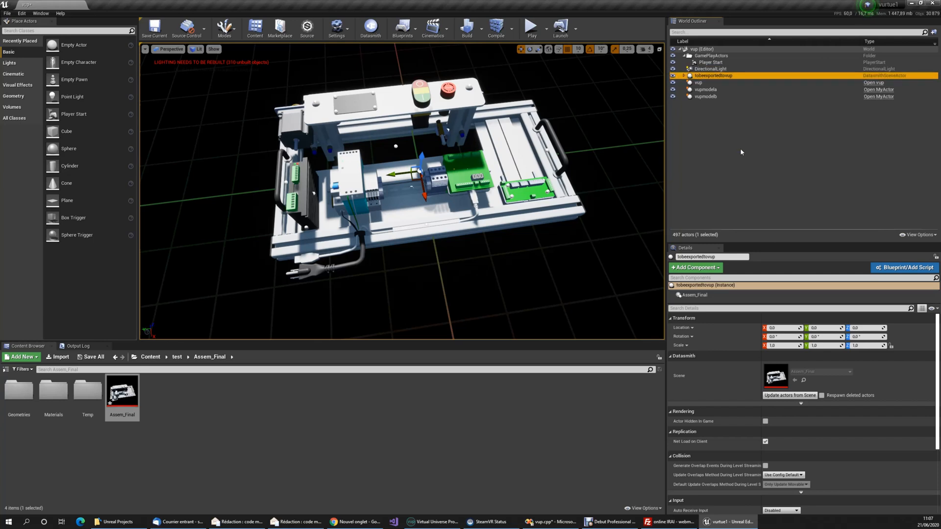
Select the vup actor and arrange the Virtual Universe Pro and Unreal Editor windows side by side.
{"action": "left_click", "coordinate": [696, 83]}
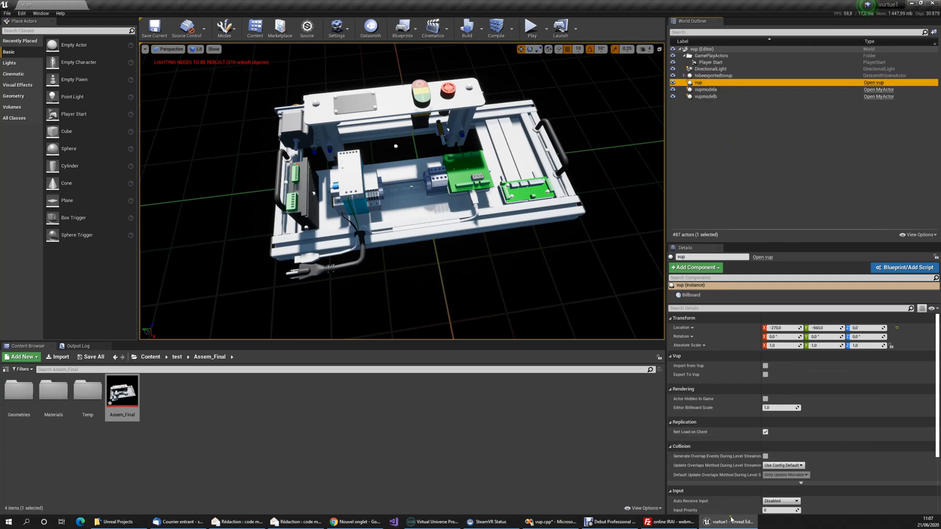
{"action": "left_click", "coordinate": [433, 522]}
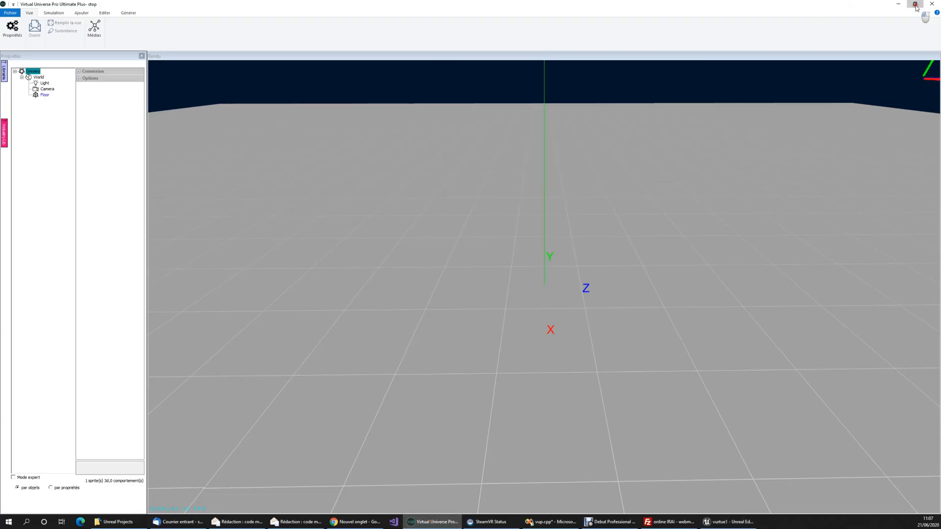
{"action": "left_click", "coordinate": [914, 3]}
{"action": "left_click_drag", "start_coordinate": [654, 102], "coordinate": [529, 16]}
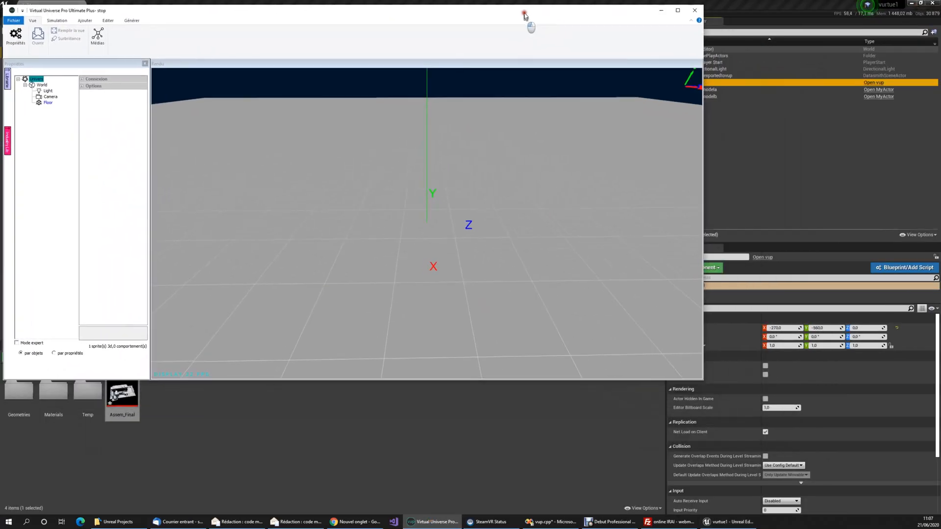
{"action": "left_click_drag", "start_coordinate": [709, 377], "coordinate": [475, 516]}
{"action": "left_click", "coordinate": [581, 6]}
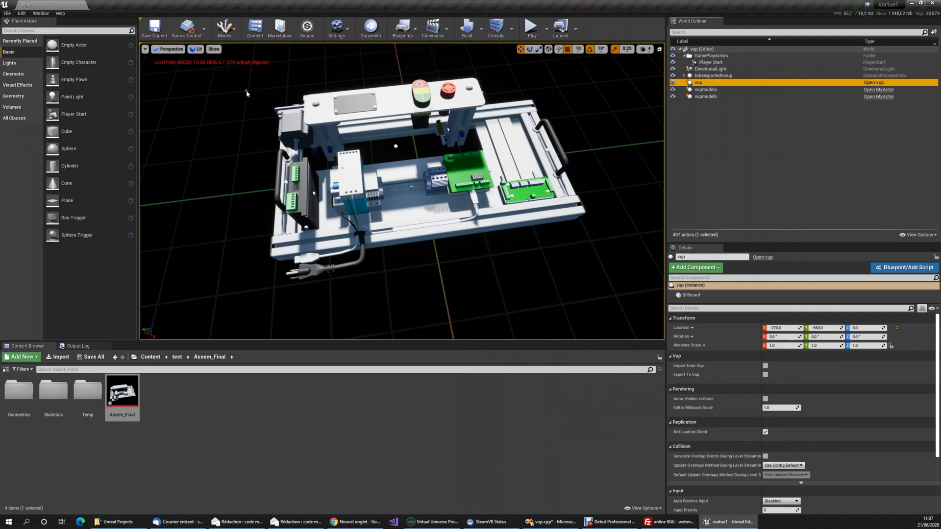
{"action": "double_click", "coordinate": [204, 3]}
{"action": "left_click_drag", "start_coordinate": [272, 98], "coordinate": [570, 13]}
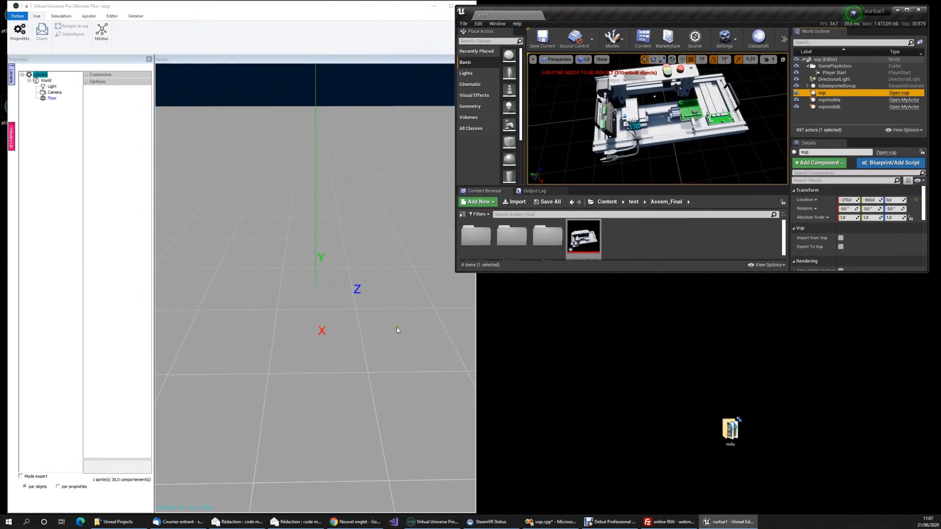
{"action": "left_click_drag", "start_coordinate": [458, 272], "coordinate": [483, 508]}
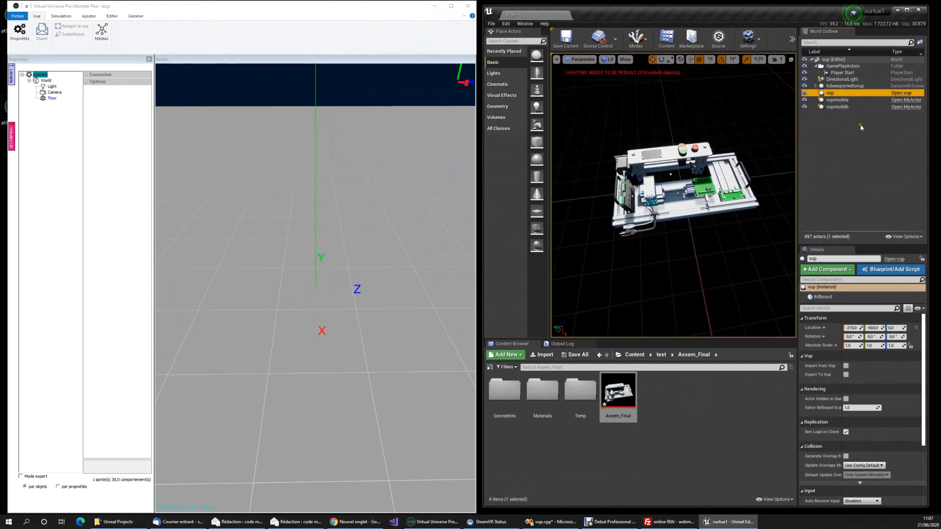
Export the model from the vup actor to Virtual Universe Pro and raise the tobeexportedtovup object to a Y position of about 128.69.
{"action": "left_click", "coordinate": [845, 376]}
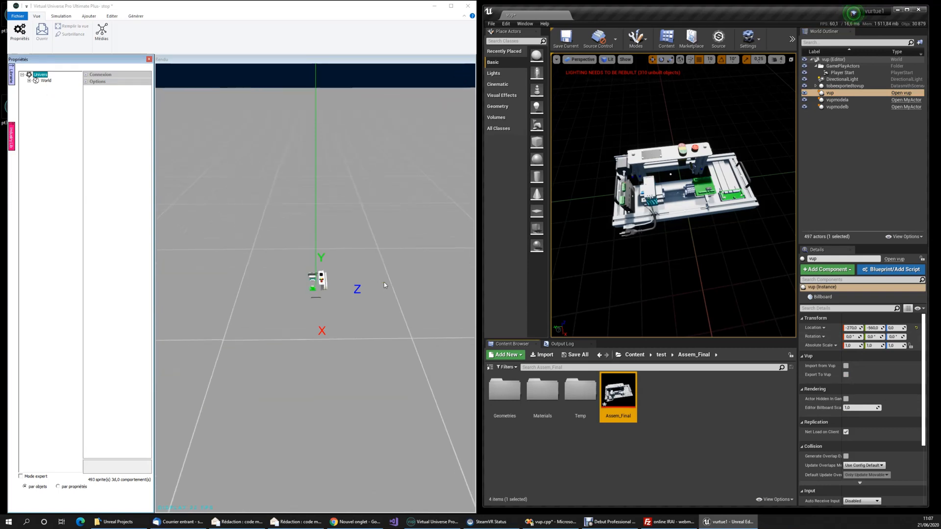
{"action": "left_click", "coordinate": [29, 81]}
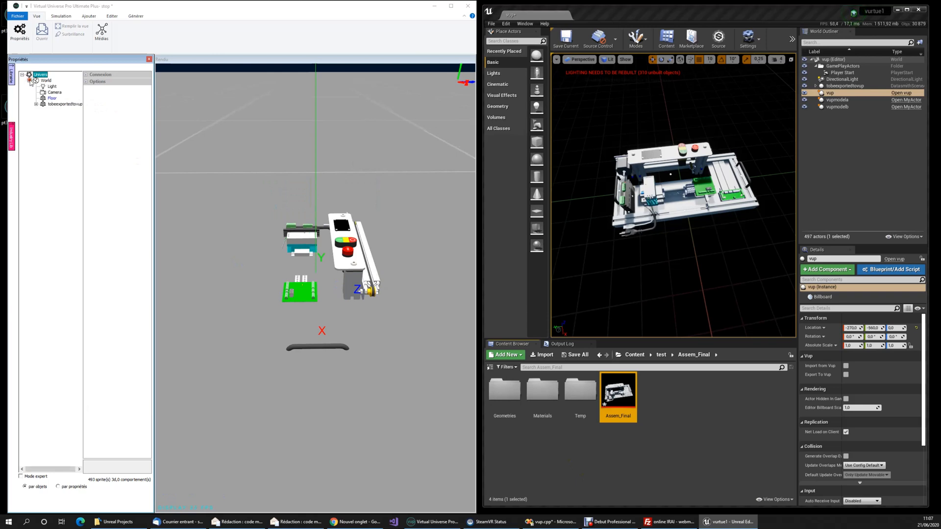
{"action": "left_click", "coordinate": [60, 104]}
{"action": "left_click_drag", "start_coordinate": [310, 205], "coordinate": [310, 176]}
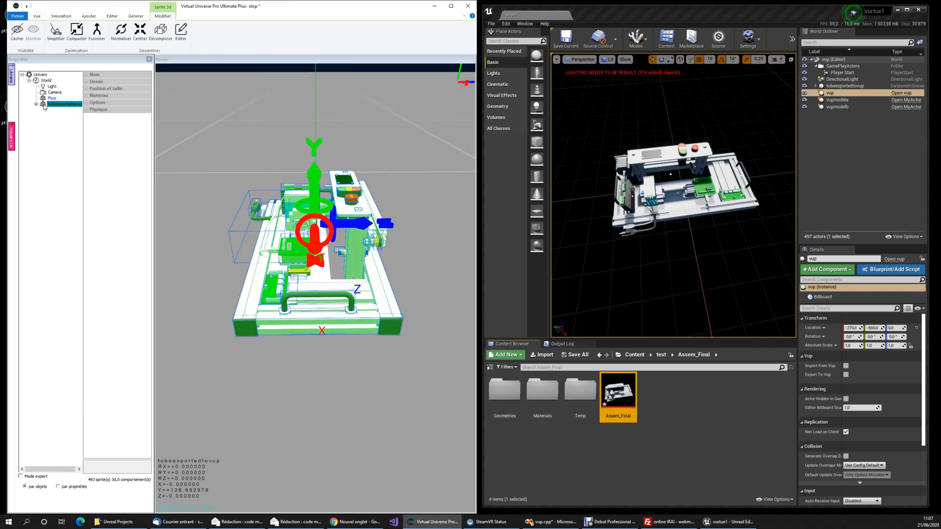
Expand tobeexportedtovup and its Assem_Final child in Virtual Universe Pro to examine the part hierarchy.
{"action": "left_click", "coordinate": [36, 104]}
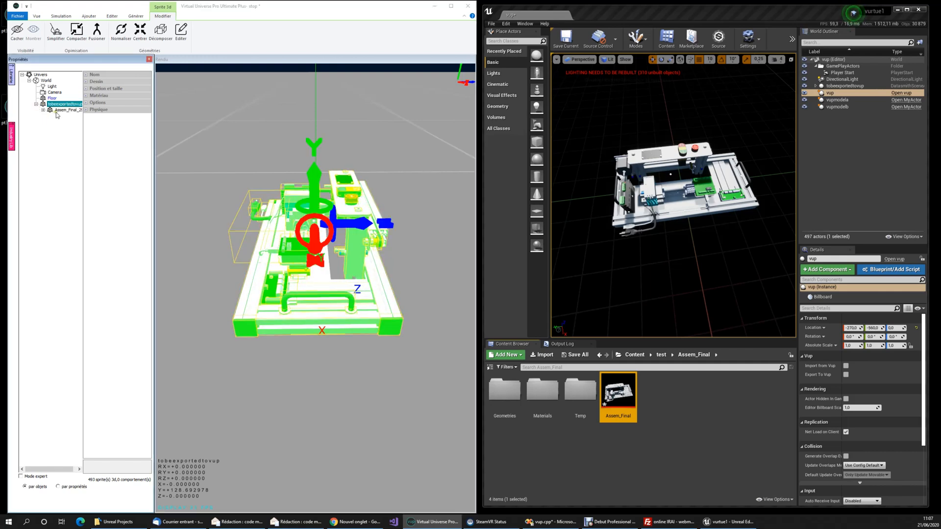
{"action": "left_click", "coordinate": [43, 110]}
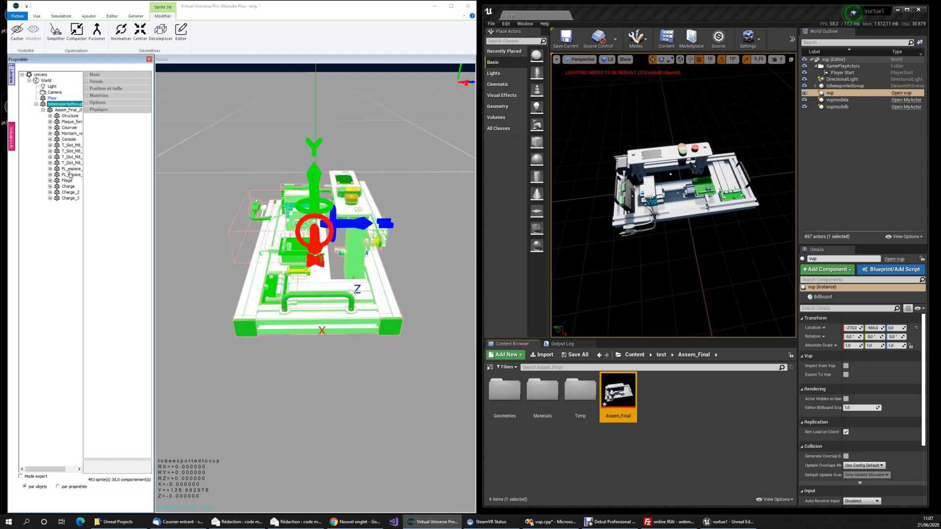